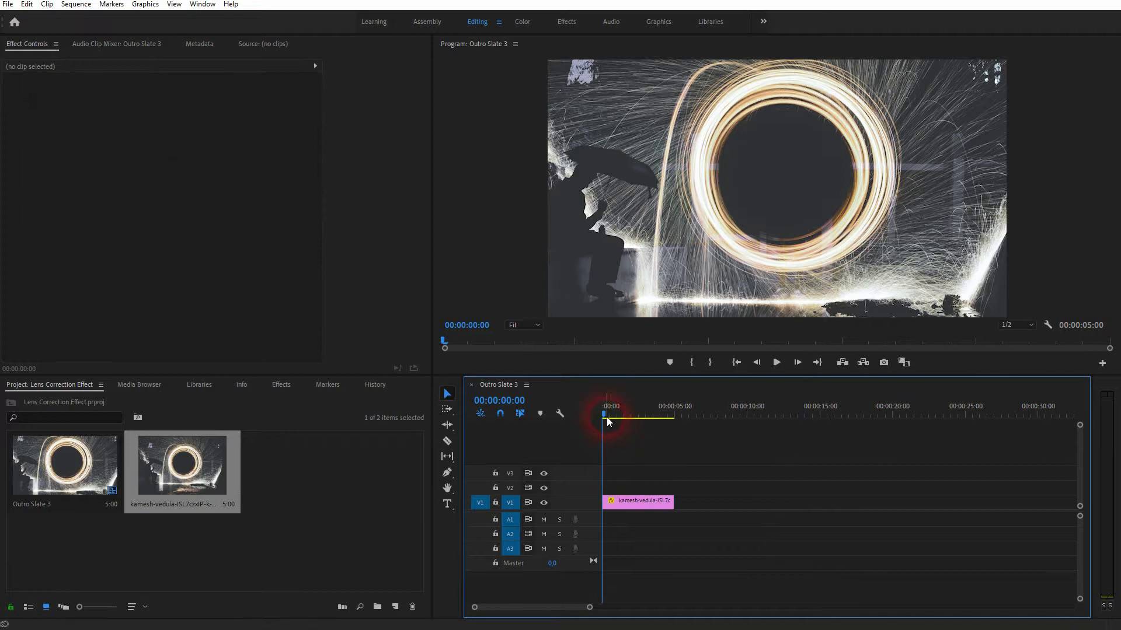
Step: Find the Lens Distortion video effect and apply it to the clip on V1
drag(604, 414, 559, 425)
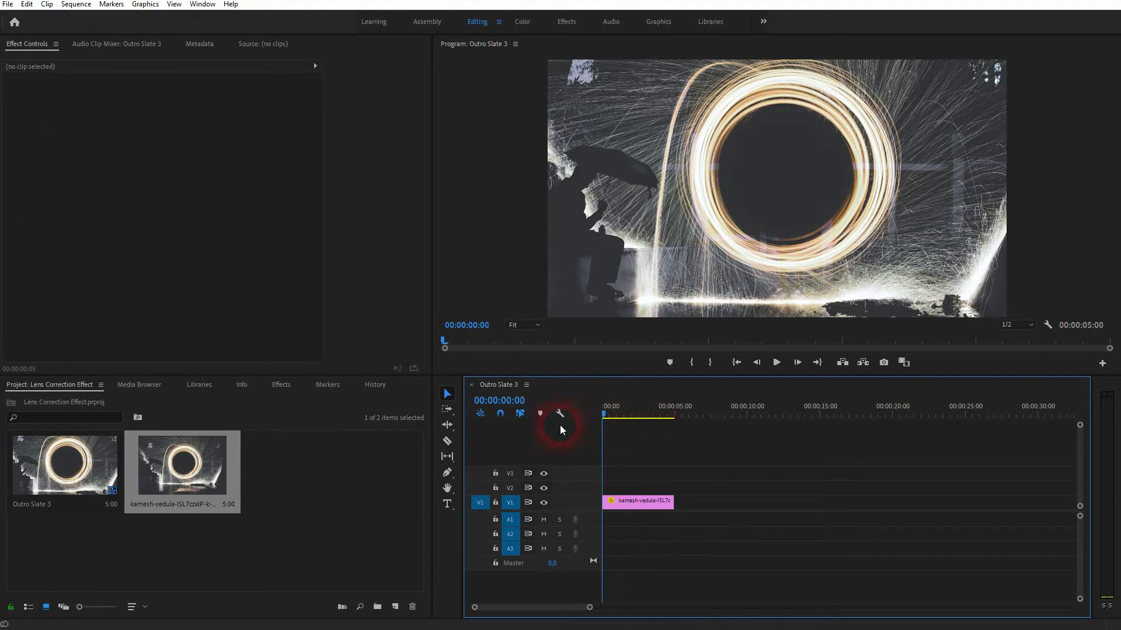
click(635, 503)
click(281, 386)
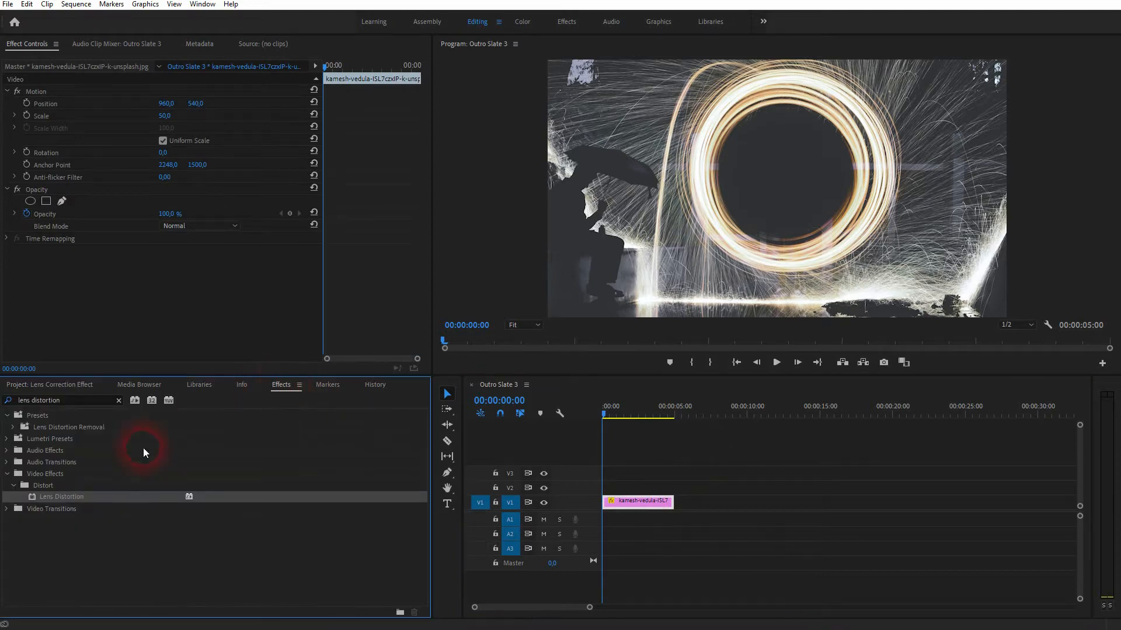
drag(70, 402, 11, 403)
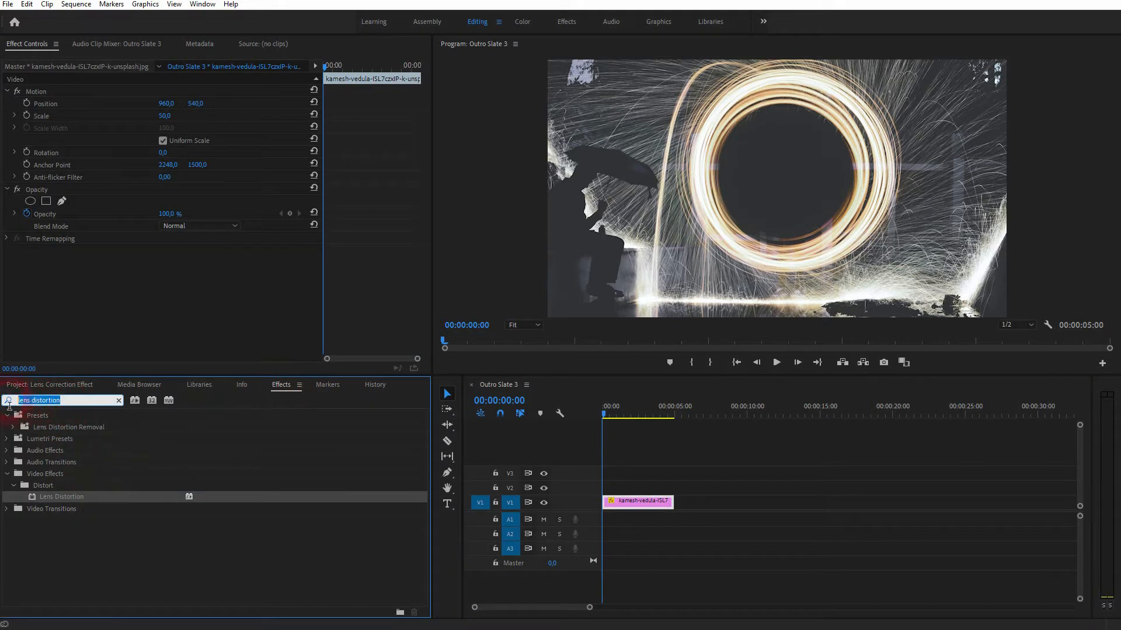
click(69, 497)
click(35, 485)
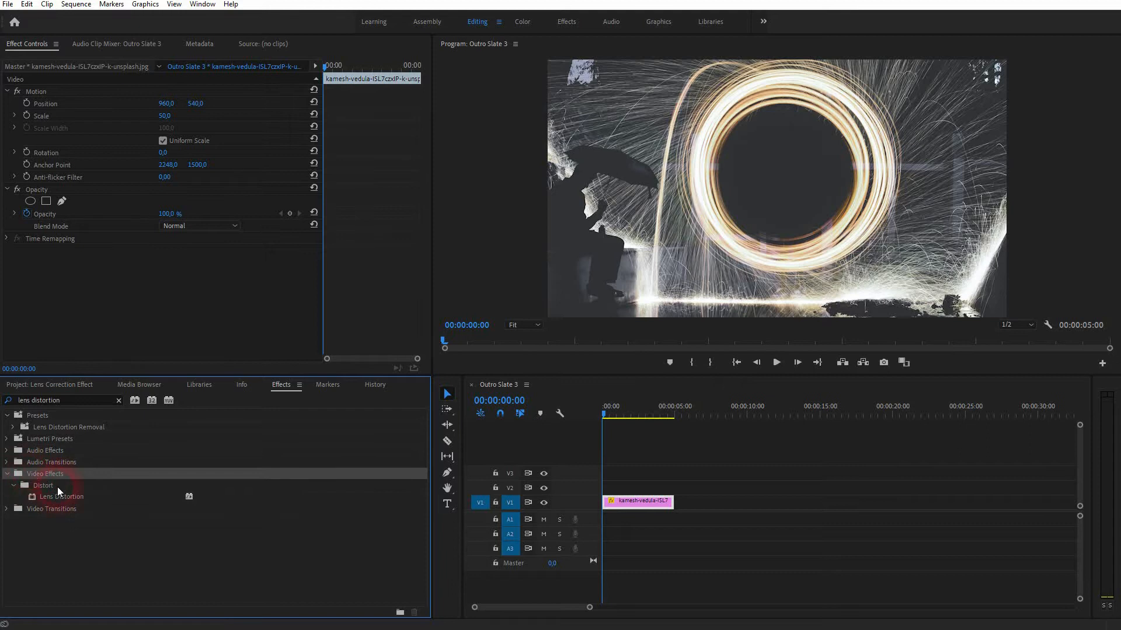
drag(59, 496, 644, 499)
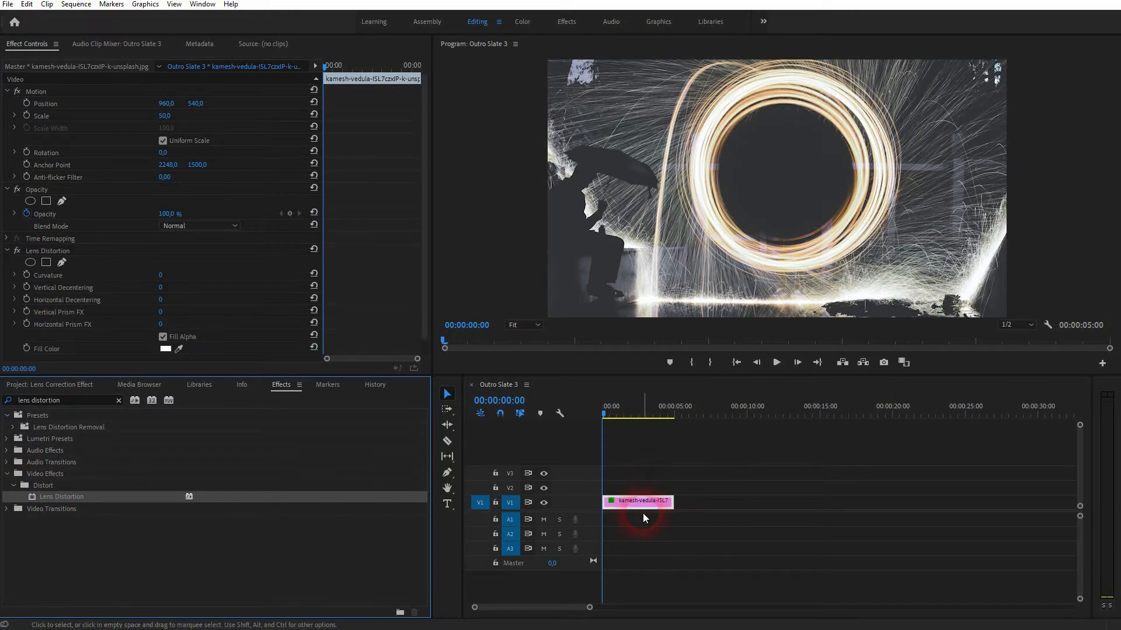
Step: Try a Curvature of -100 in the clip's Lens Distortion effect
click(201, 4)
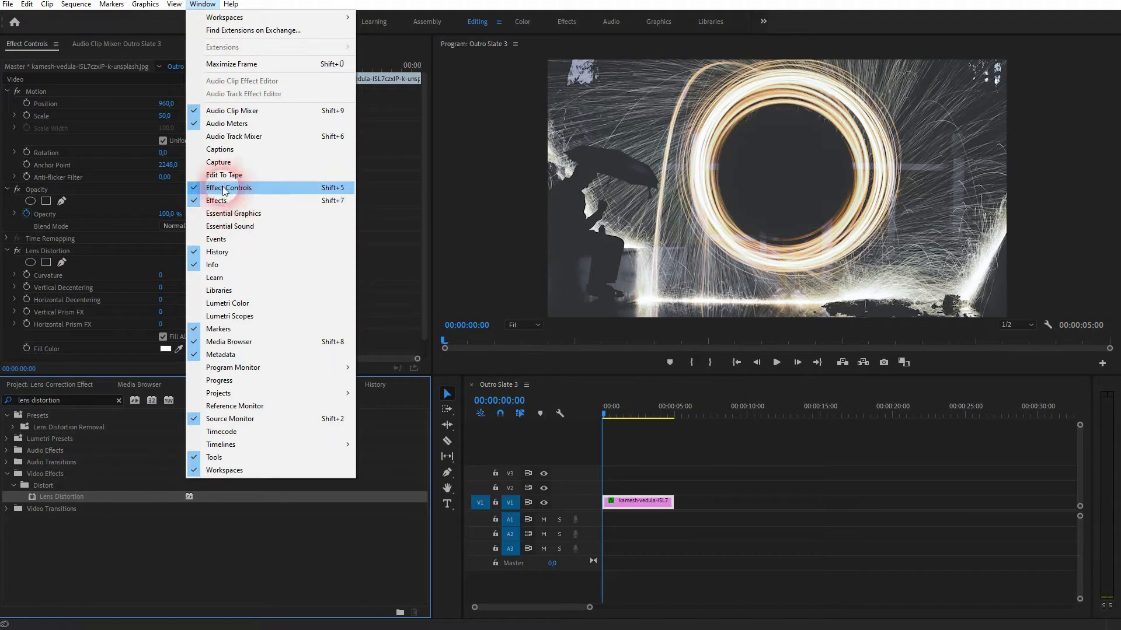
click(34, 250)
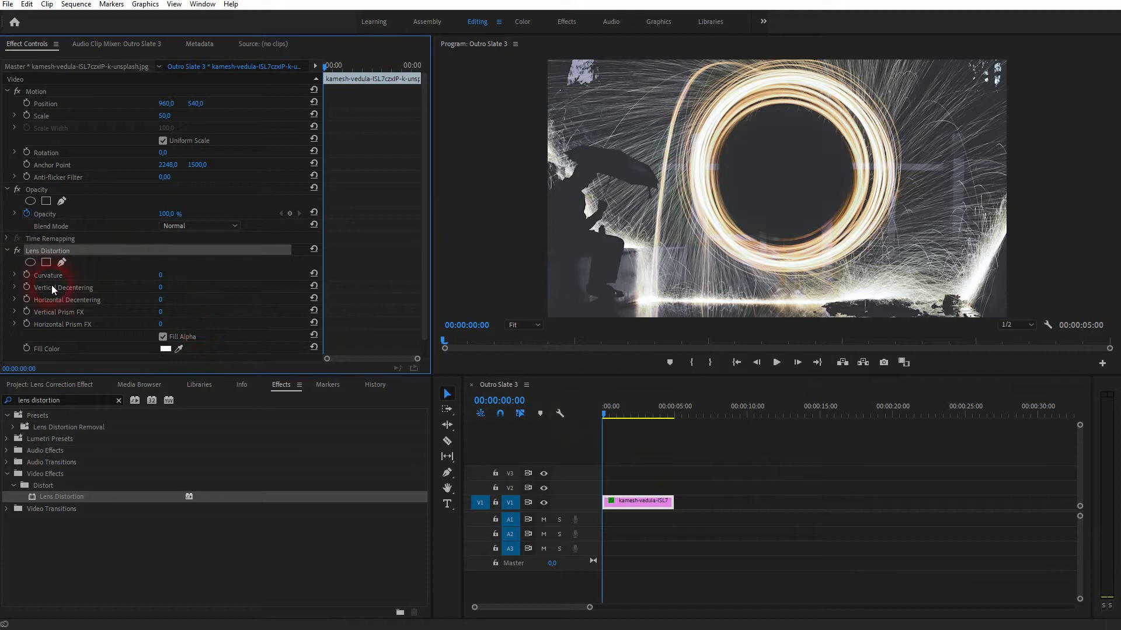
click(40, 275)
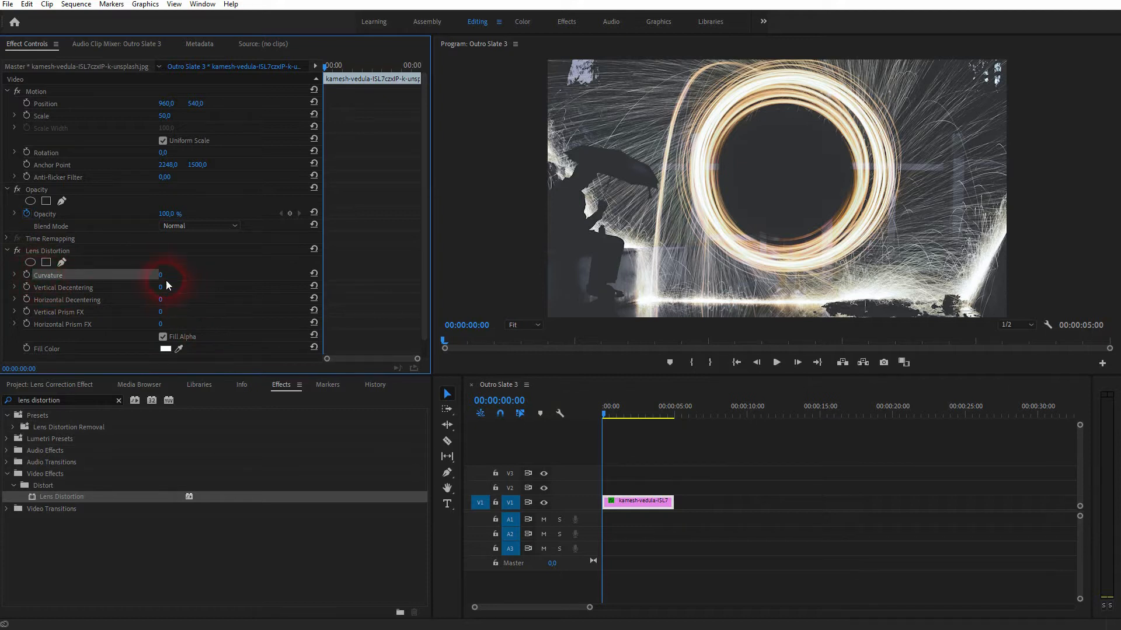
drag(159, 275, 211, 281)
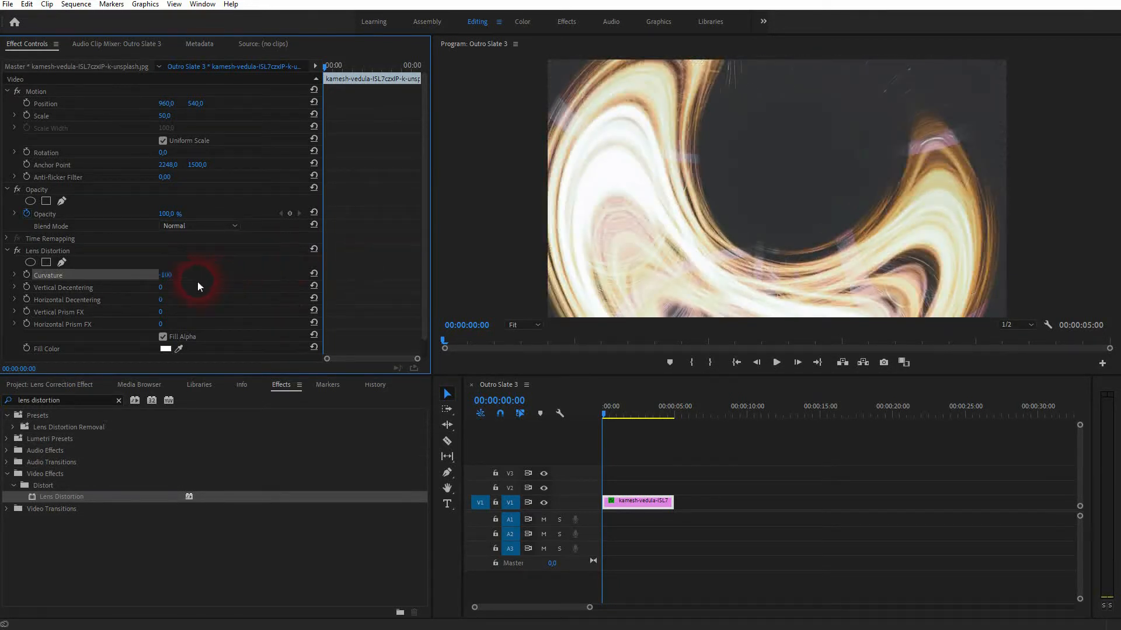
Step: Set Lens Distortion Curvature to 0 and enable its keyframing at the start of the clip
click(165, 278)
text(0)
key(Return)
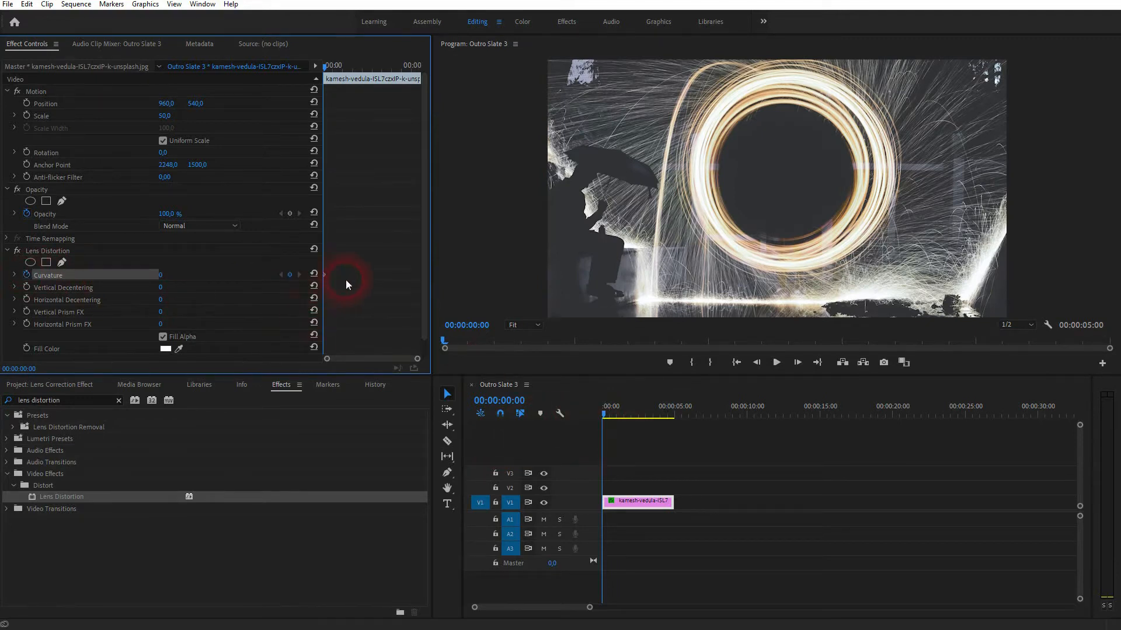
Step: Add a Curvature keyframe of -100 at the end of the clip, 00:00:05:00
drag(324, 67, 424, 82)
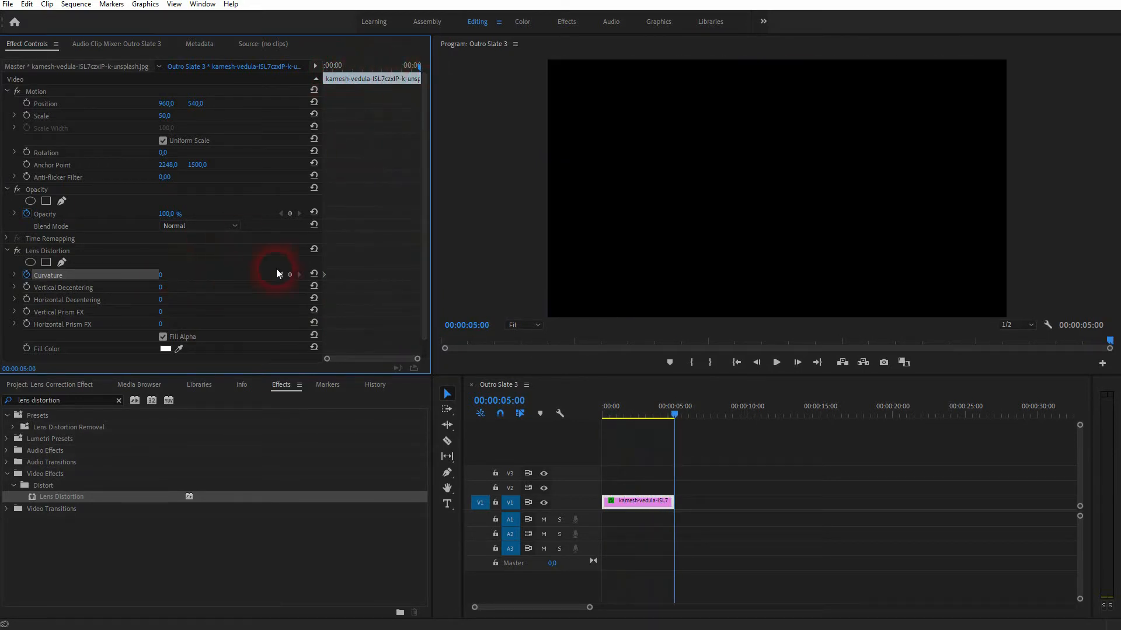
drag(162, 281, 180, 277)
click(177, 278)
text(-100)
key(Return)
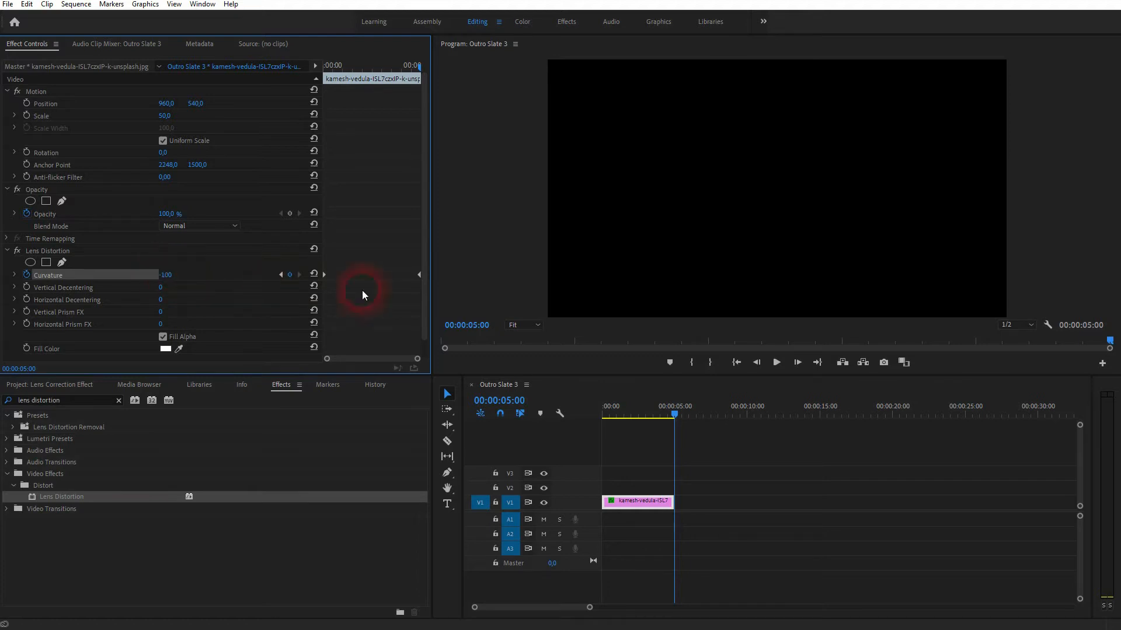
Step: Play the clip from the start to preview the curvature animation
drag(437, 98, 300, 127)
click(648, 456)
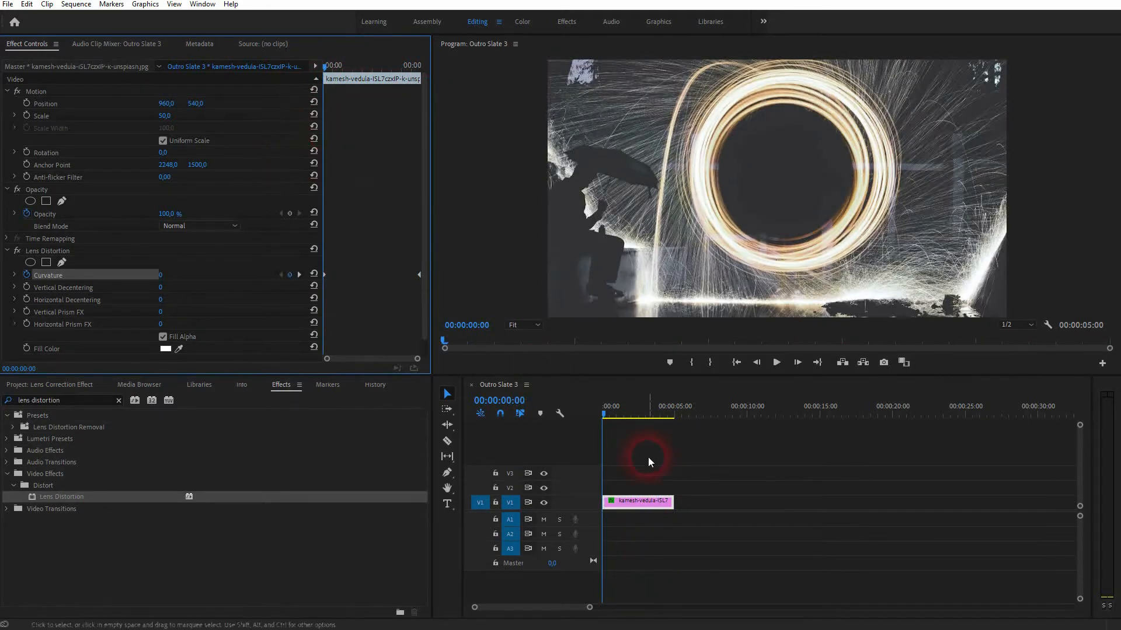
key(space)
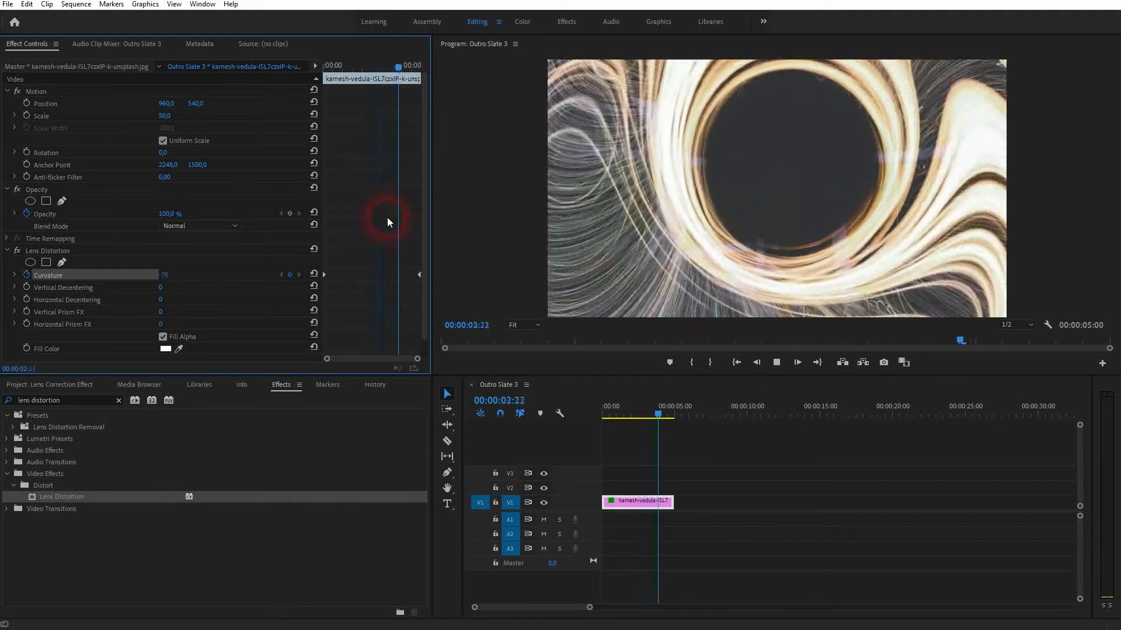
Step: Move the second Curvature keyframe earlier, to about 00:00:01:01, to speed up the distortion
drag(418, 64, 324, 78)
click(407, 222)
drag(418, 274, 357, 278)
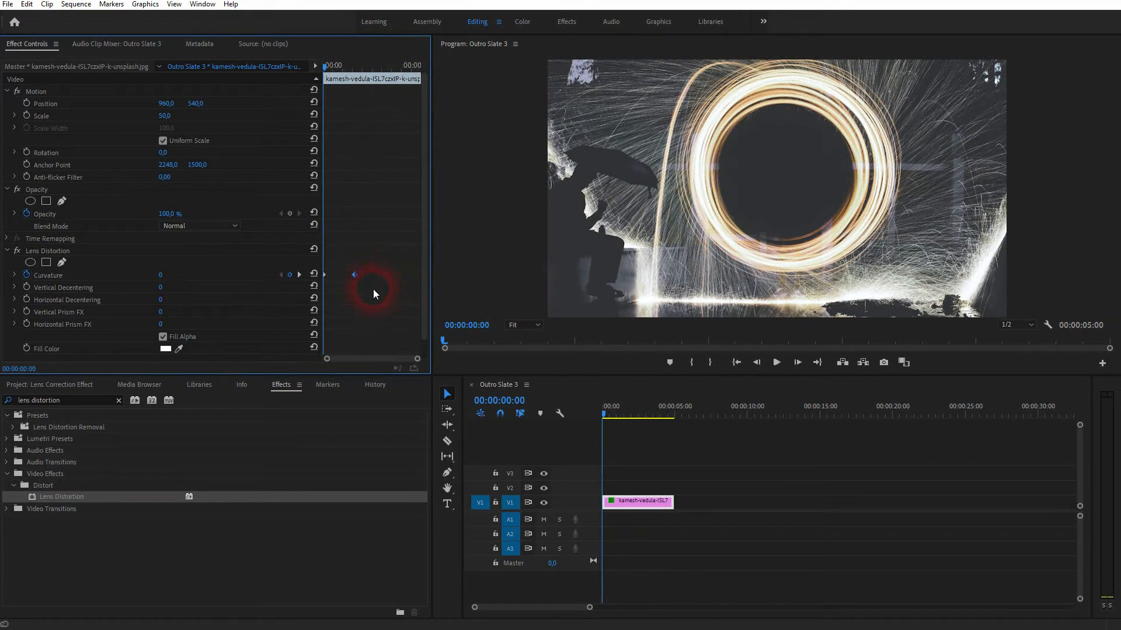
key(space)
key(space)
drag(354, 275, 344, 274)
Step: Play the shortened curvature animation from the start and return to the first frame
drag(358, 66, 313, 62)
click(378, 279)
key(space)
key(space)
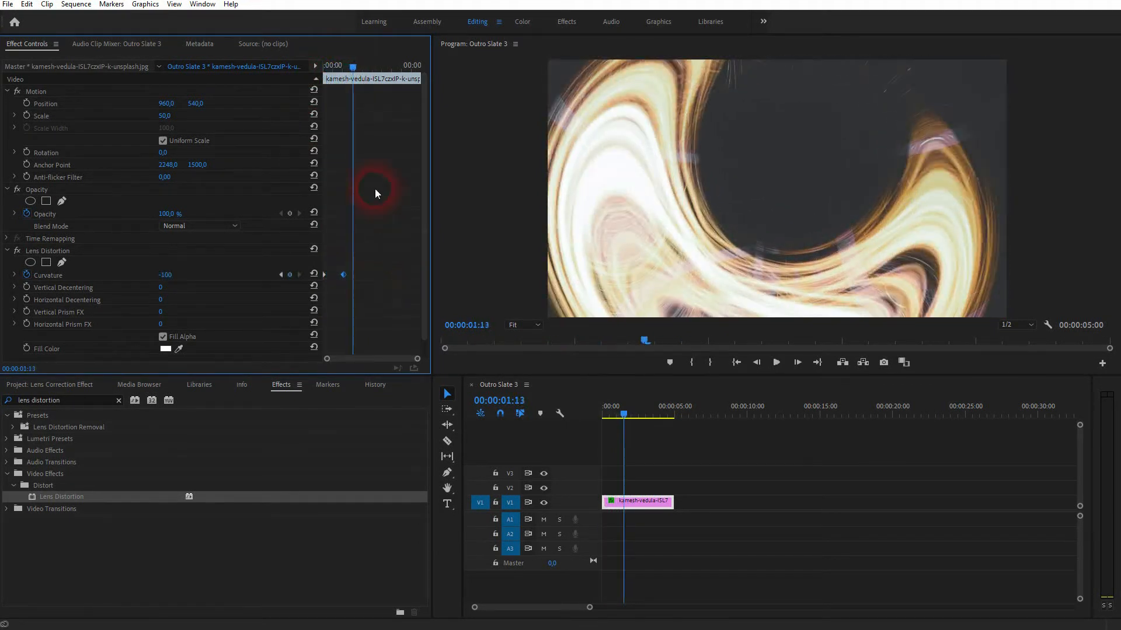
drag(352, 61, 298, 89)
click(813, 187)
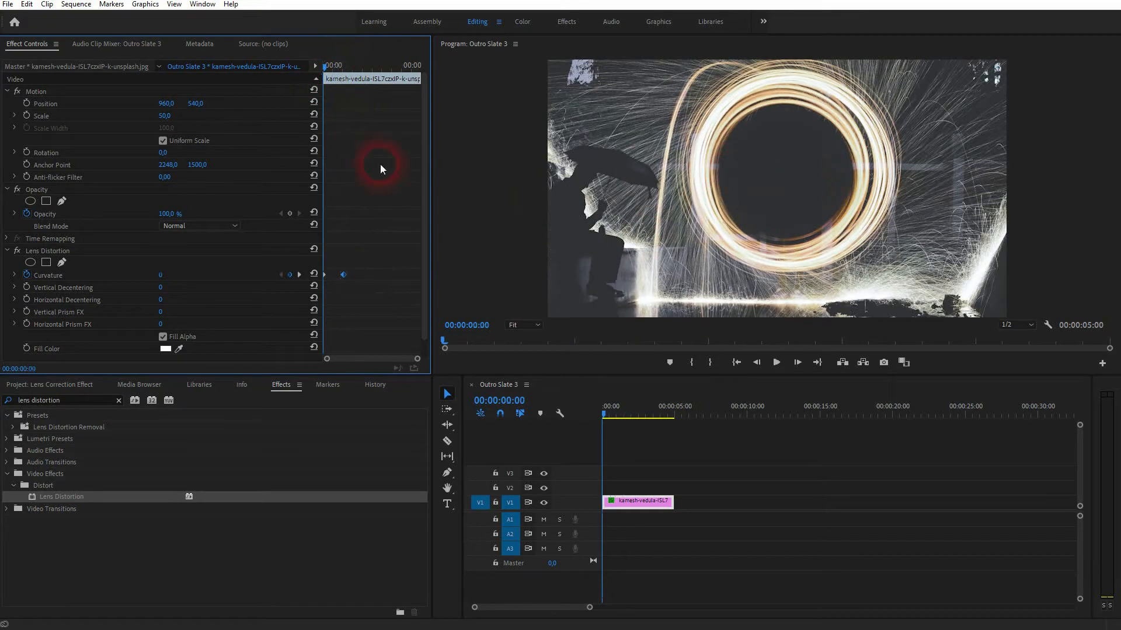
Step: Set the clip's Position to 896, 685, previewing how the ring sits in the distorted frame
click(61, 104)
drag(200, 104, 242, 104)
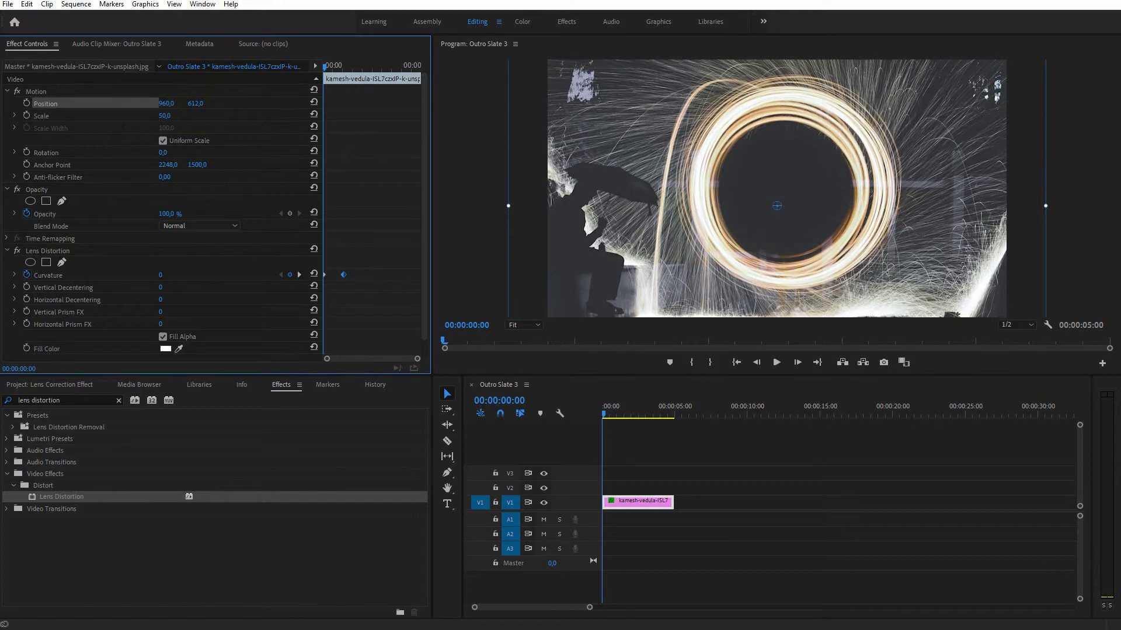
key(space)
click(457, 227)
drag(351, 68, 257, 90)
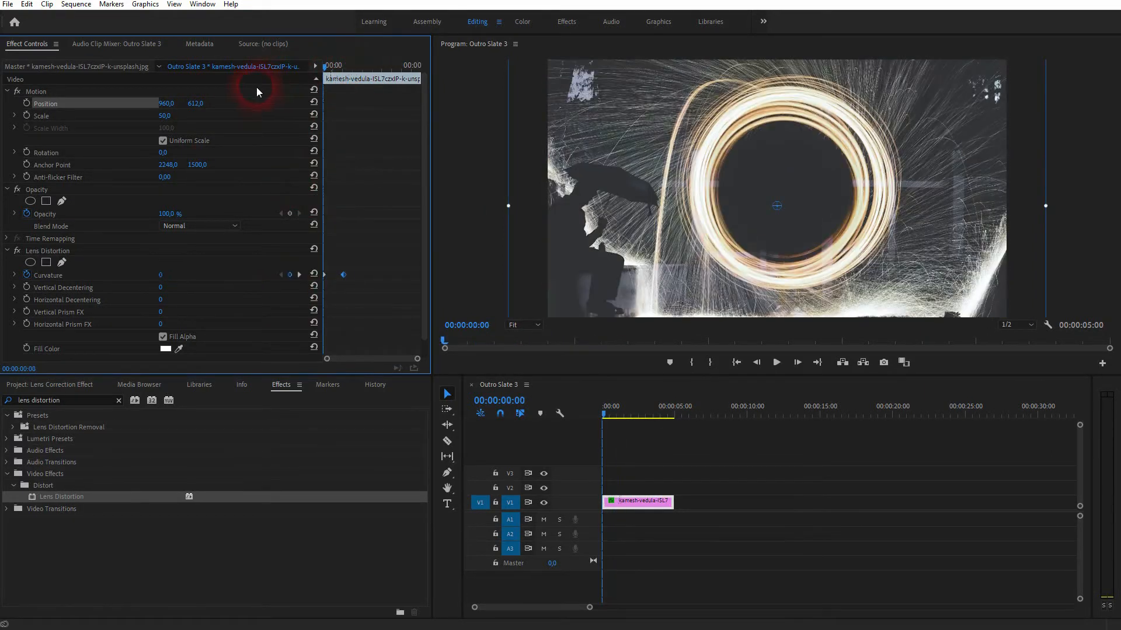
drag(168, 105, 152, 104)
key(space)
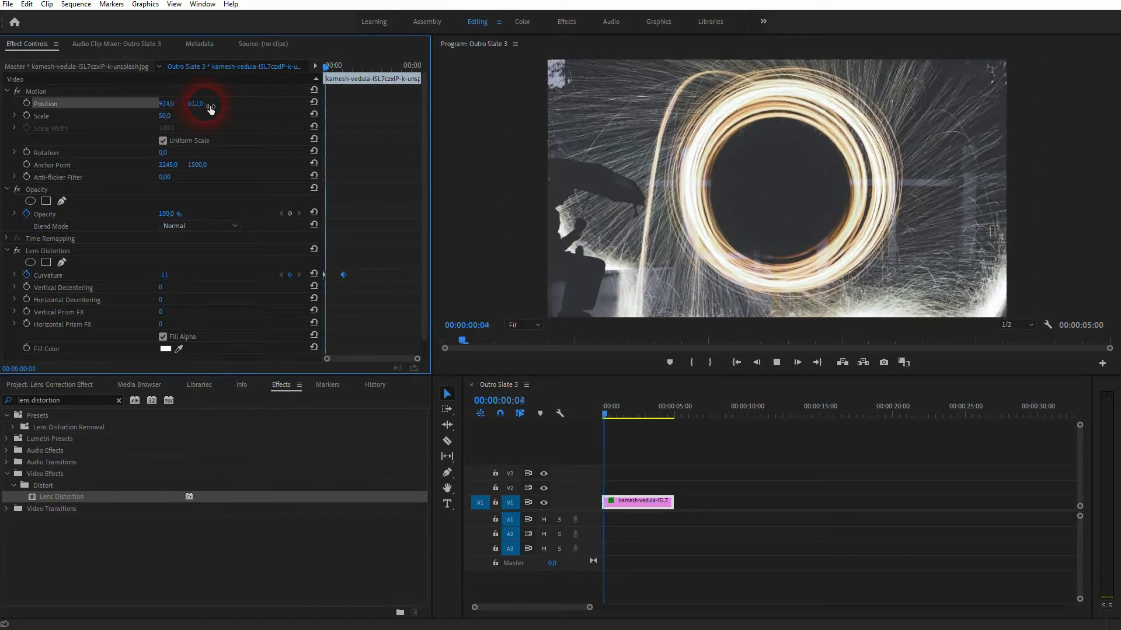
drag(200, 108, 243, 108)
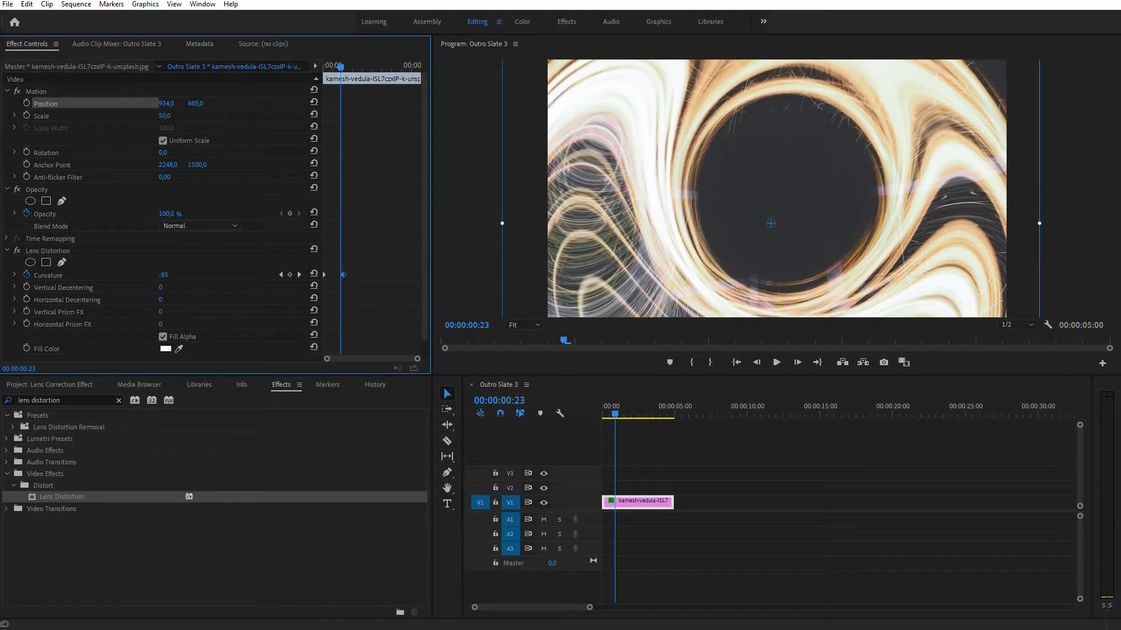
drag(173, 106, 151, 105)
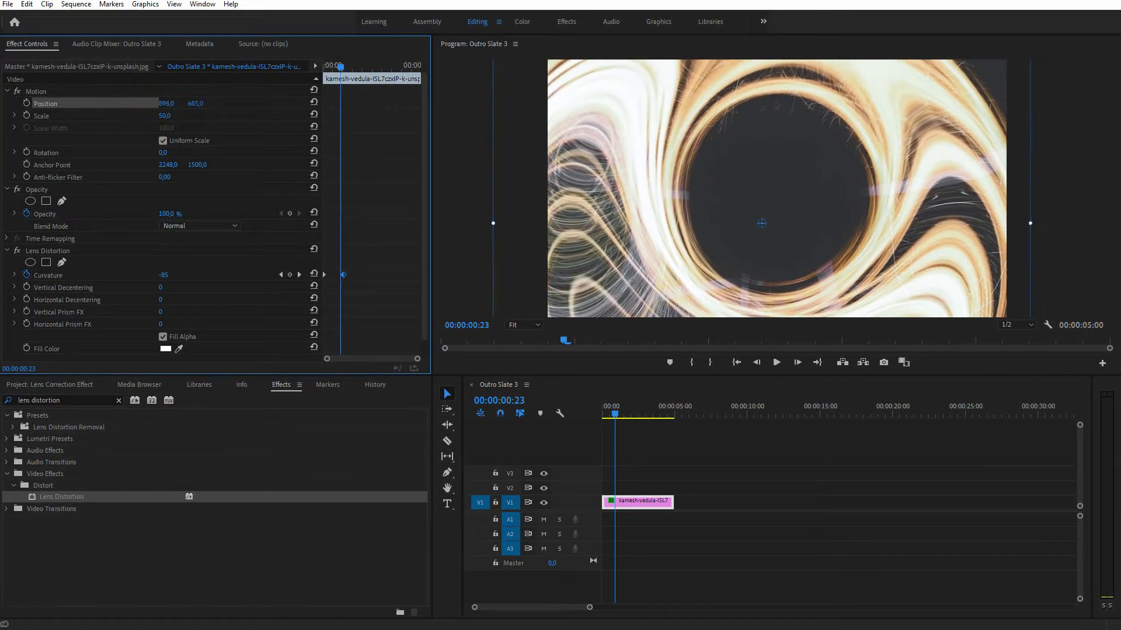
key(space)
key(space)
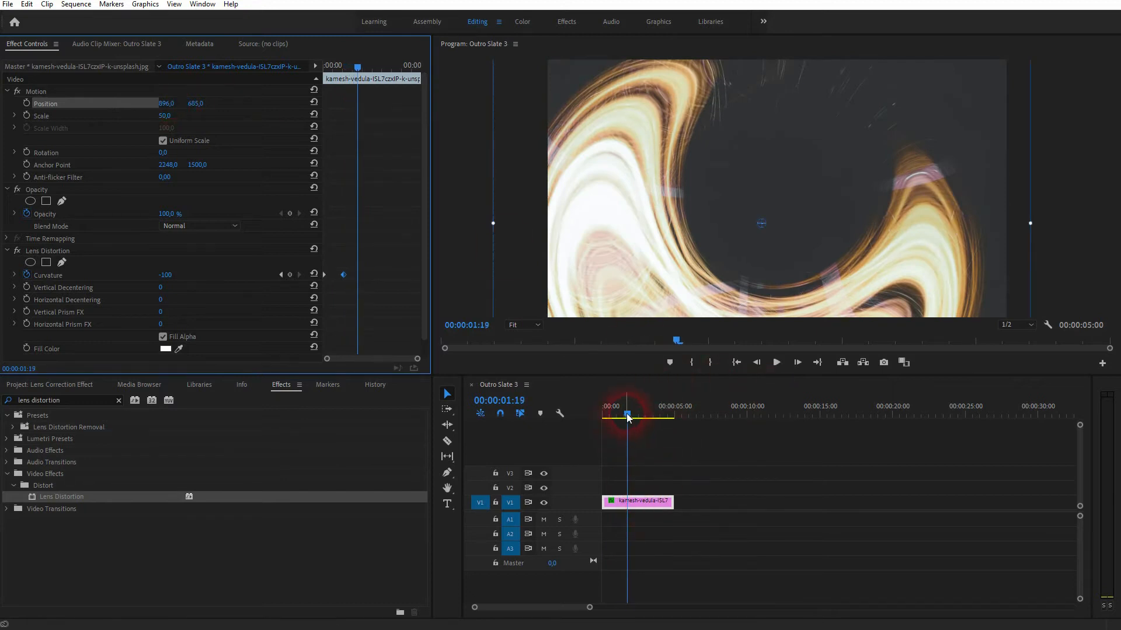
Step: Enable Scale keyframing at the start of the clip with the value at 50
drag(624, 419, 574, 438)
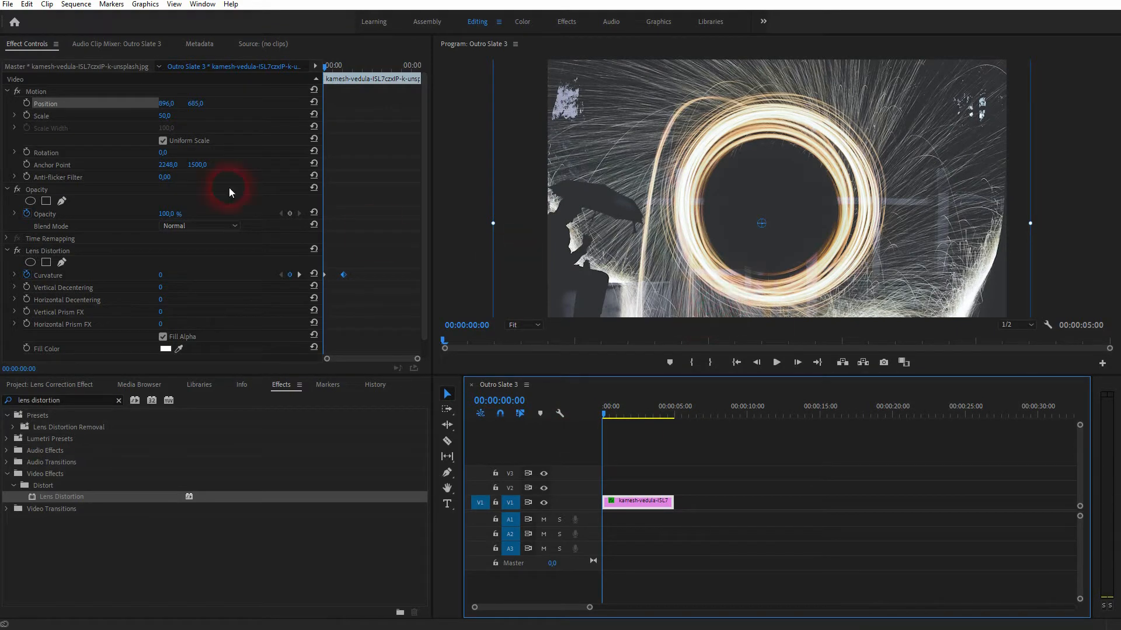
click(54, 114)
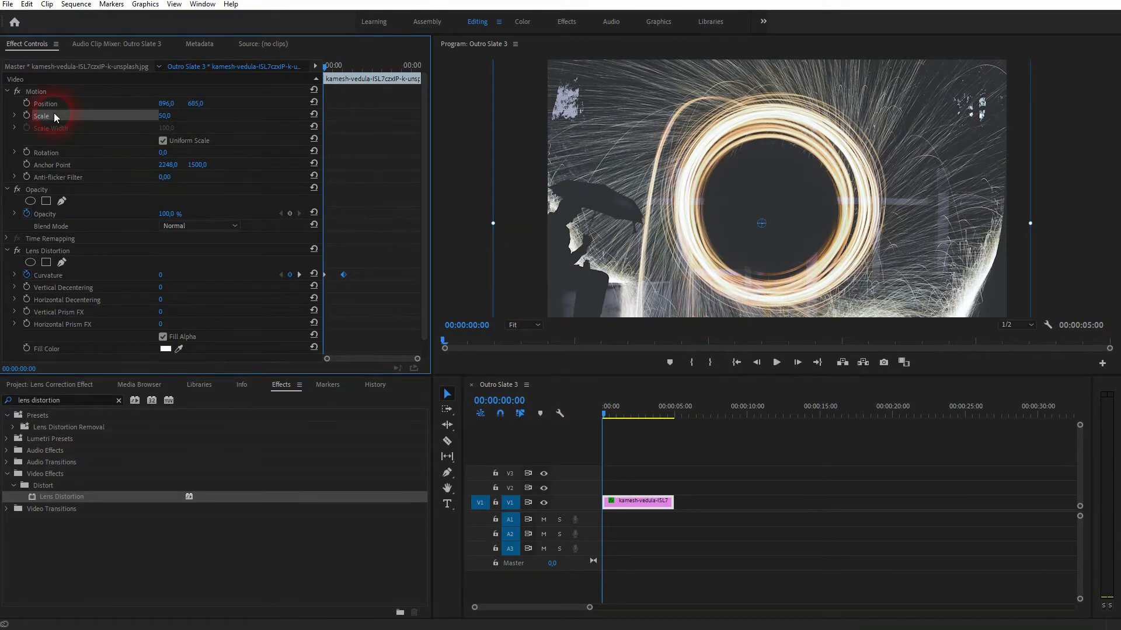
click(30, 115)
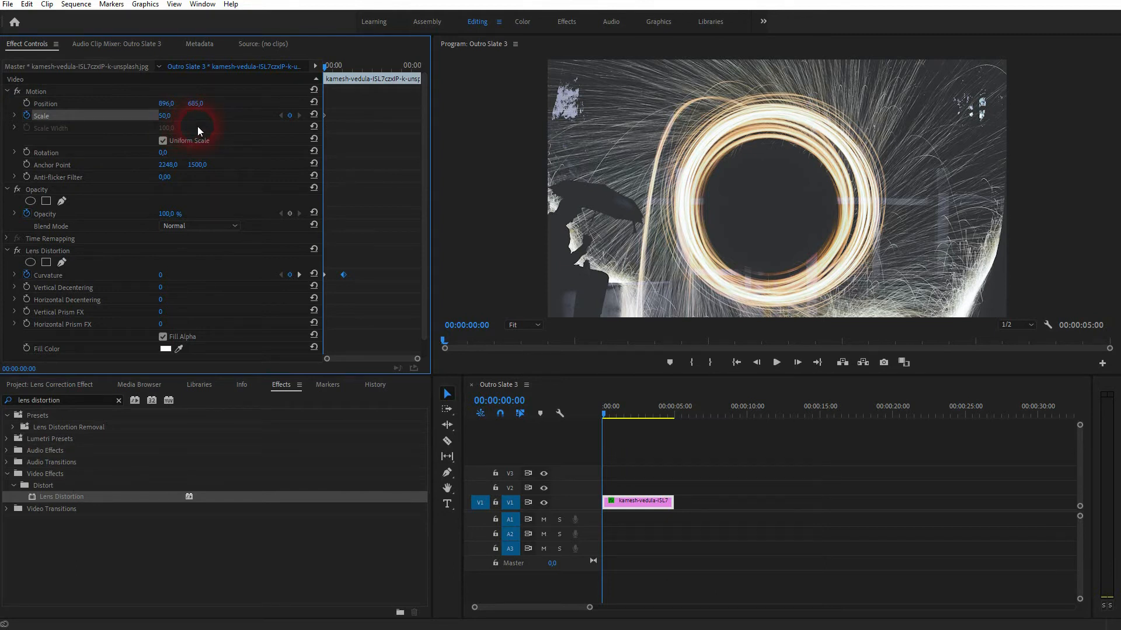
Step: Add a Scale keyframe at 00:00:01:01, aligned with the second Curvature keyframe
key(space)
key(space)
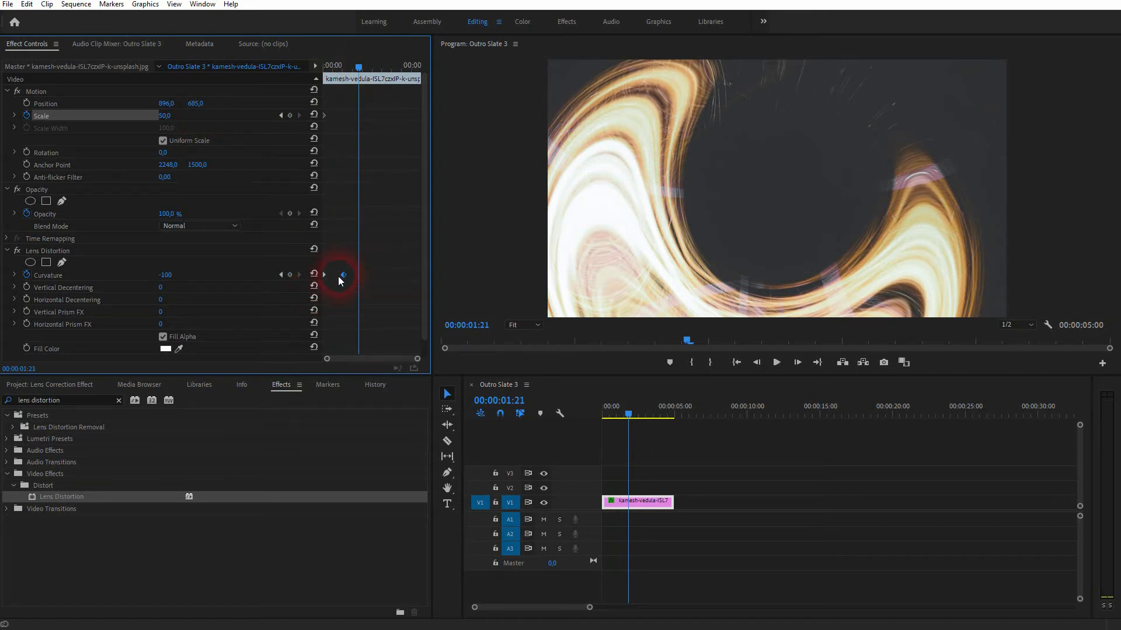
click(281, 274)
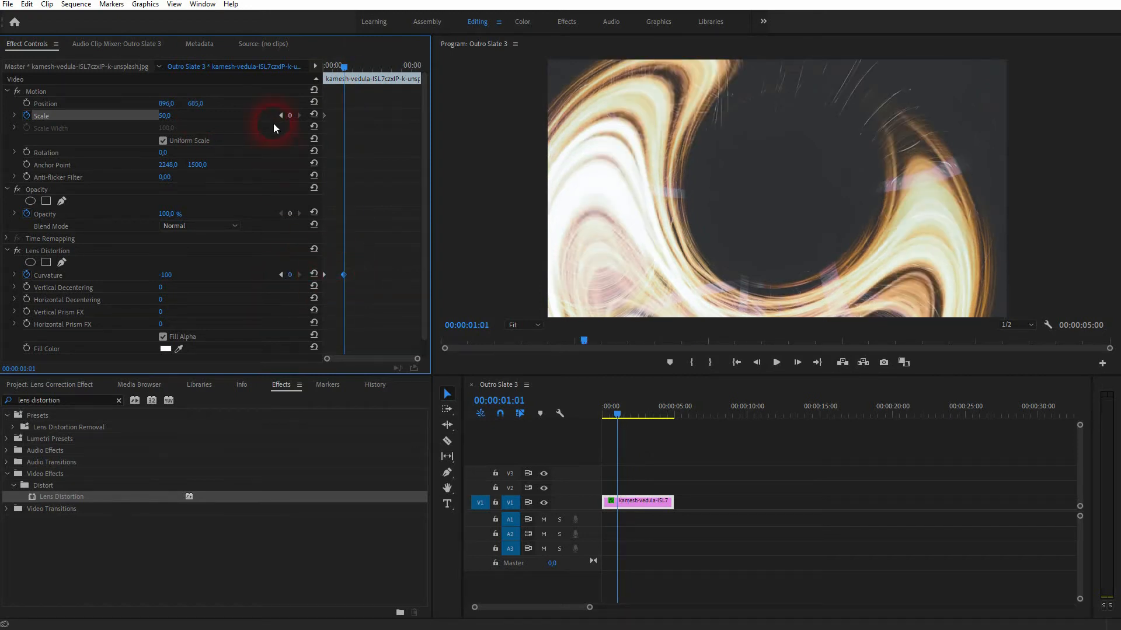
click(290, 115)
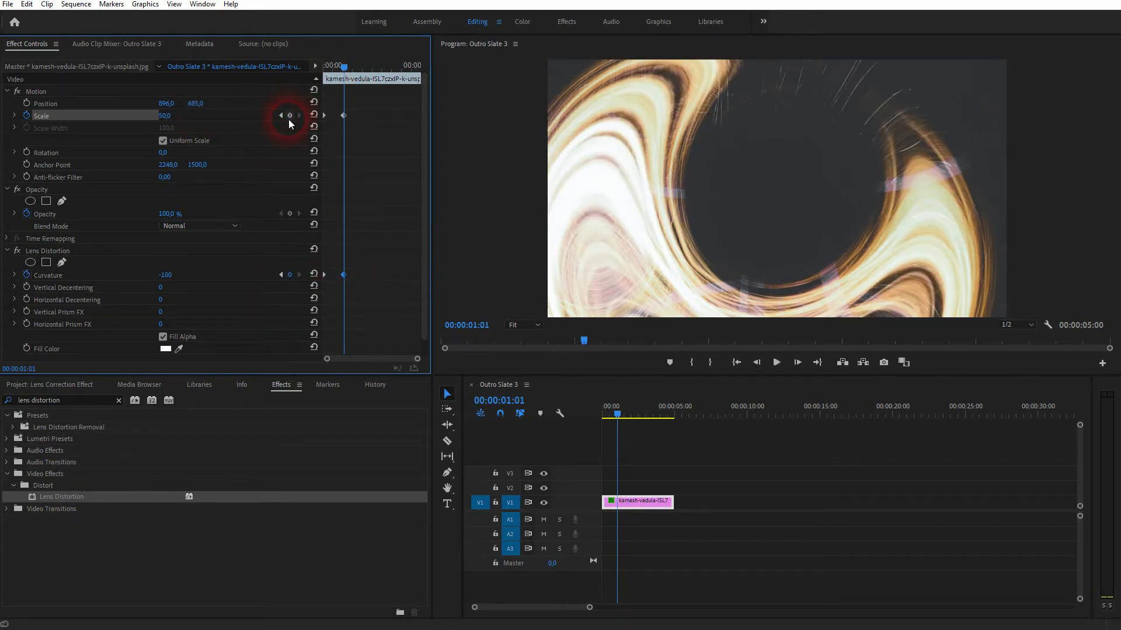
Step: Try Scale values of 200, 150 and 160 at the second Scale keyframe
click(168, 116)
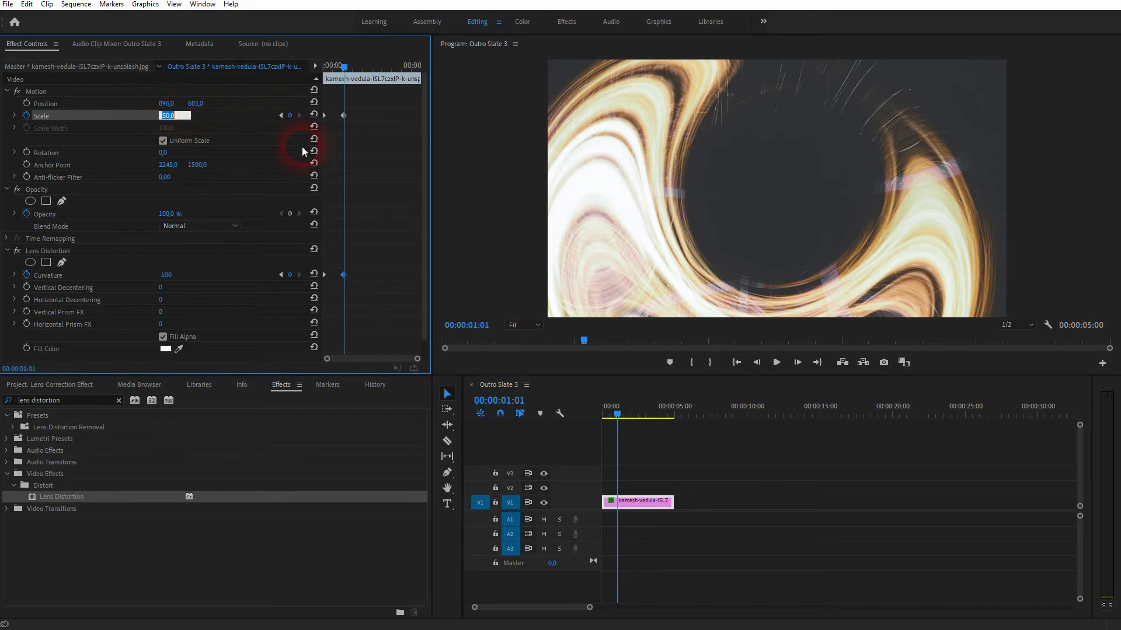
text(200)
key(Return)
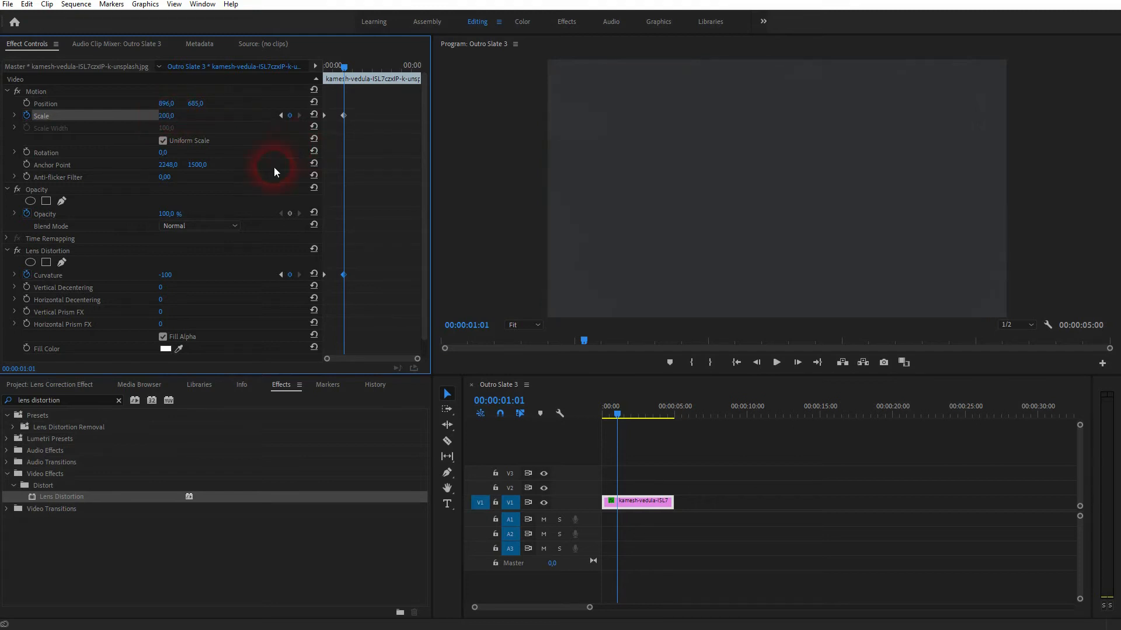
click(165, 115)
text(150)
click(224, 119)
click(178, 116)
text(1)
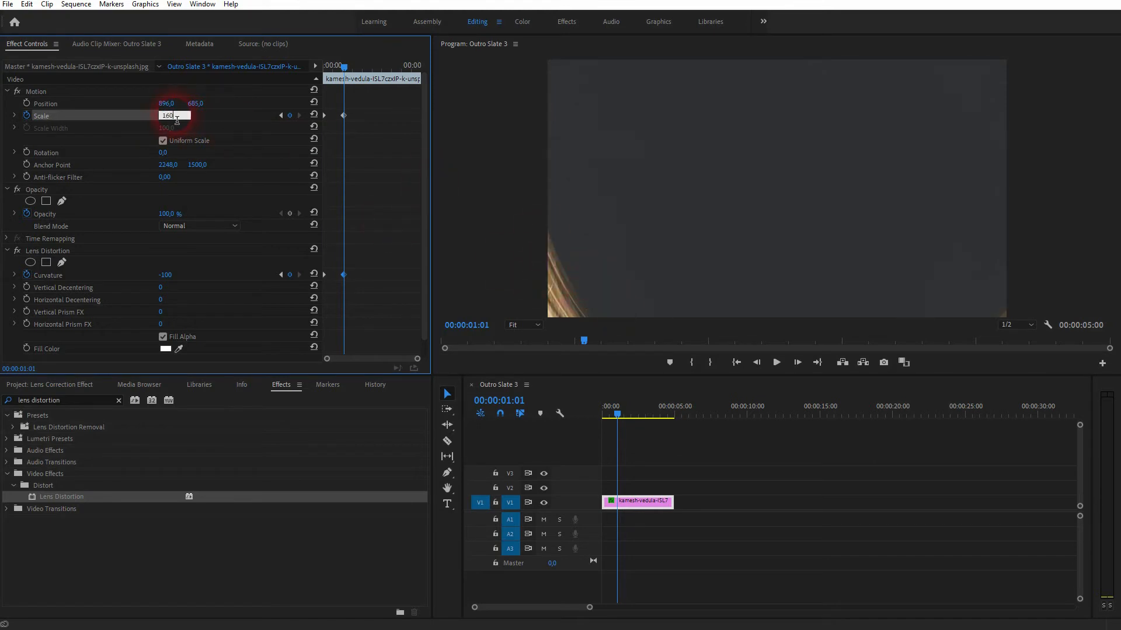
text(60)
key(Return)
Step: Set the Scale to 180 at the second Scale keyframe
click(174, 116)
text(180)
key(Return)
click(349, 254)
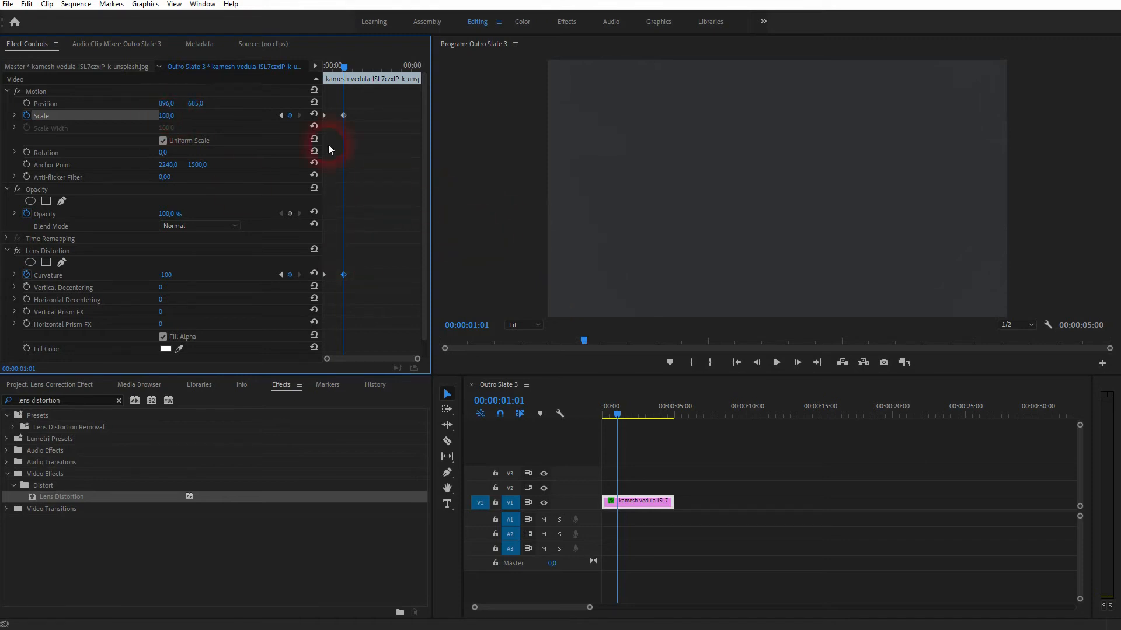
Step: Play the combined scale and curvature animation from the start and return to the first frame
drag(344, 66, 313, 62)
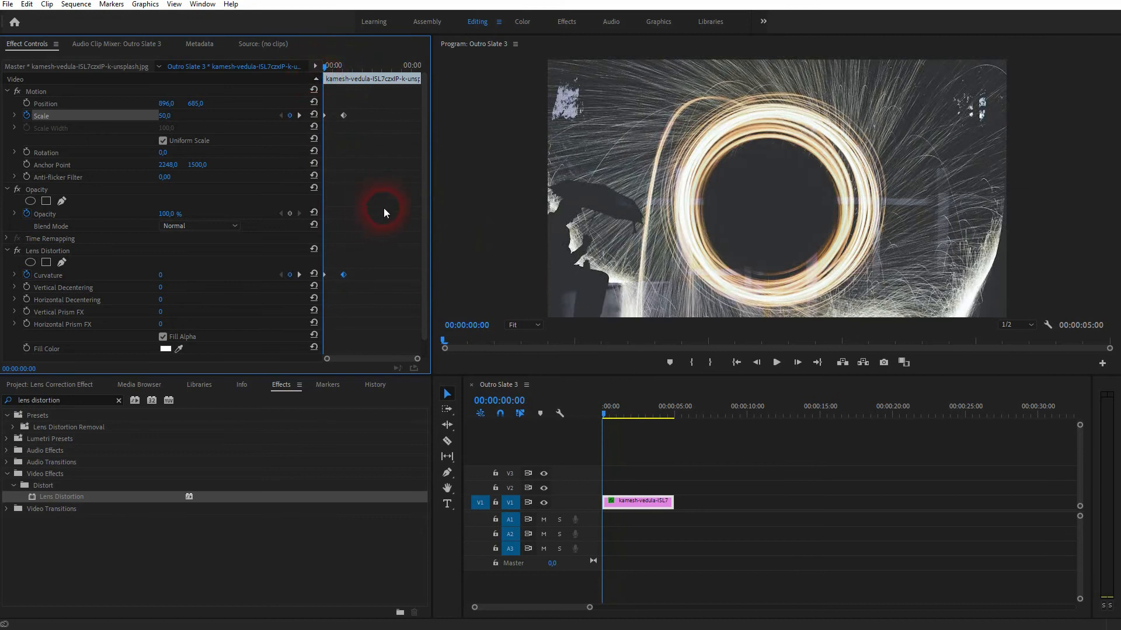
key(space)
key(space)
drag(350, 68, 318, 65)
click(360, 109)
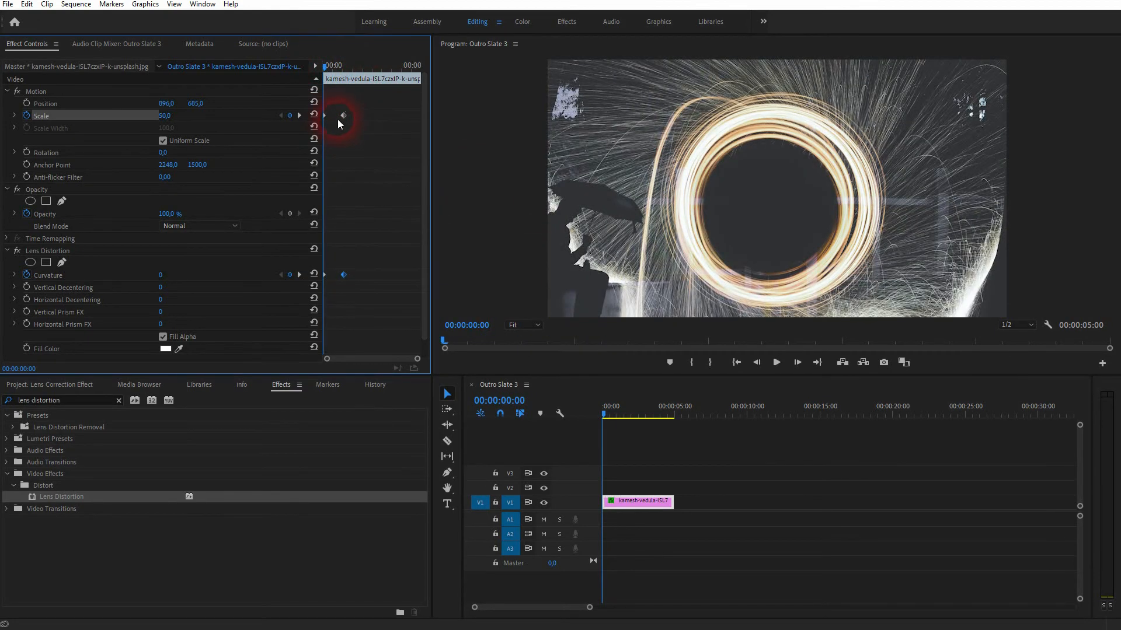
Step: Move the first Scale keyframe to just before the second one and preview the delayed zoom
drag(325, 115, 339, 116)
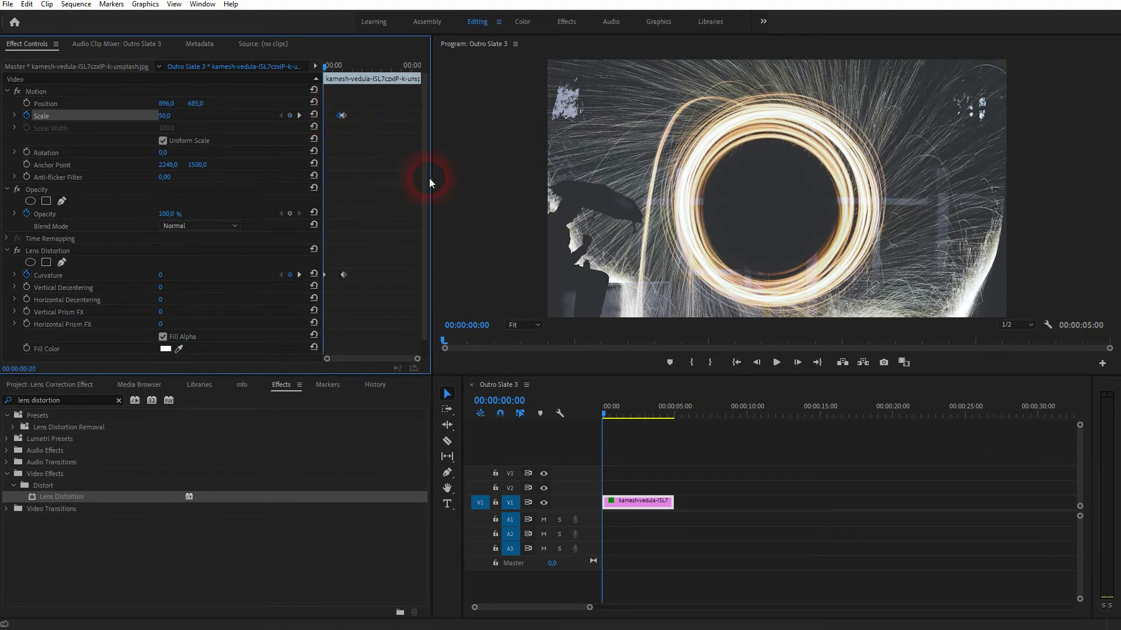
key(space)
key(space)
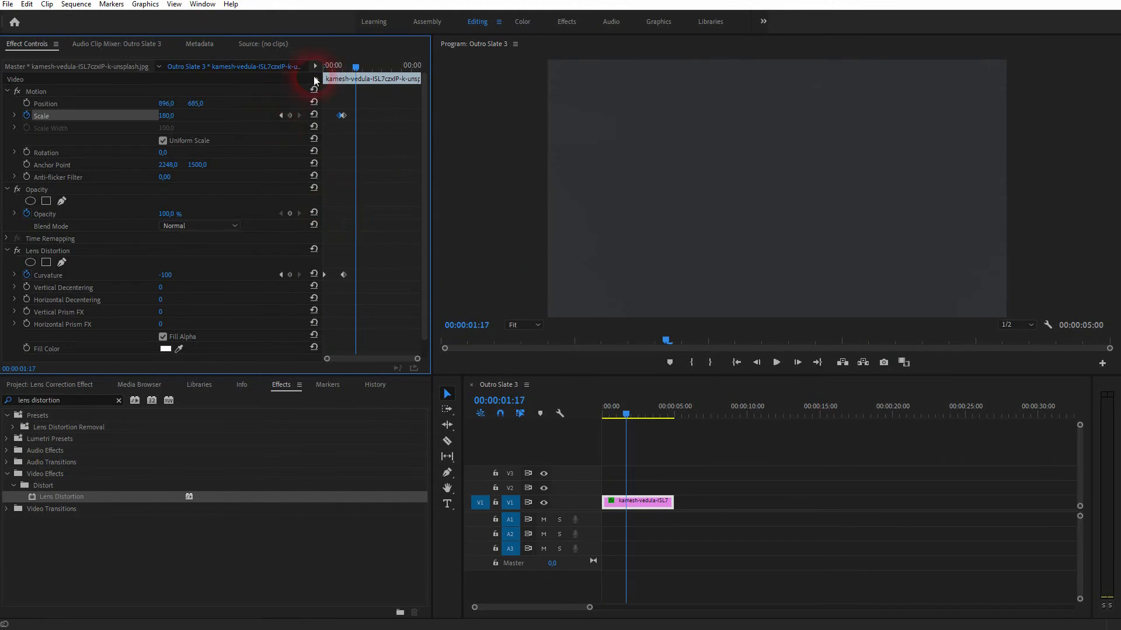
Step: Replay the retimed scale and curvature animation twice from the first frame
drag(359, 68, 318, 74)
click(414, 241)
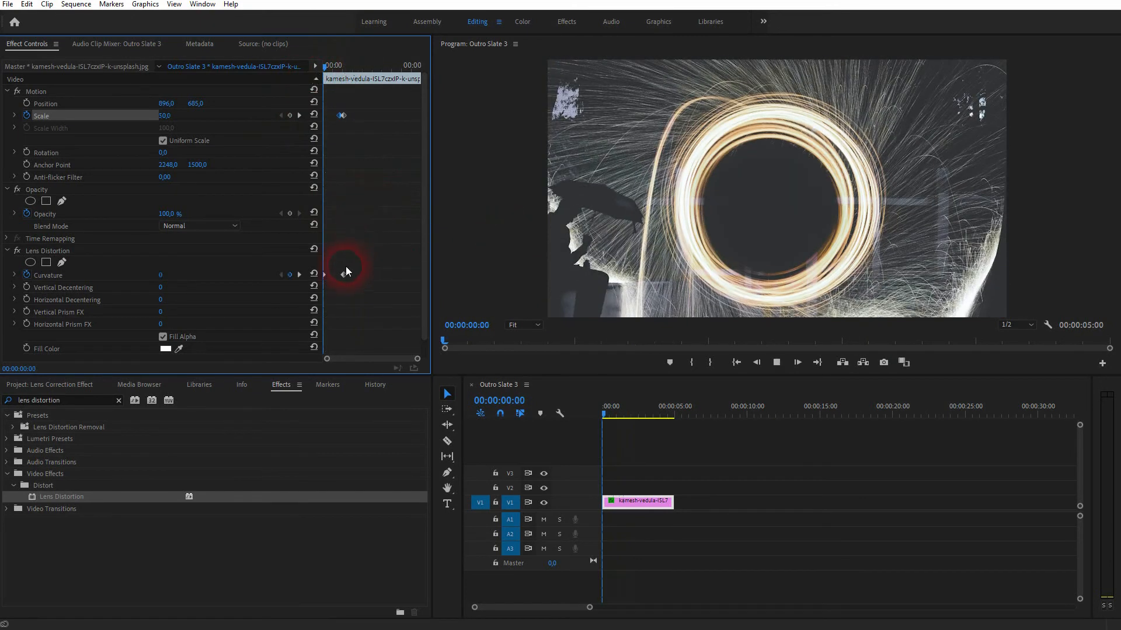
key(space)
key(space)
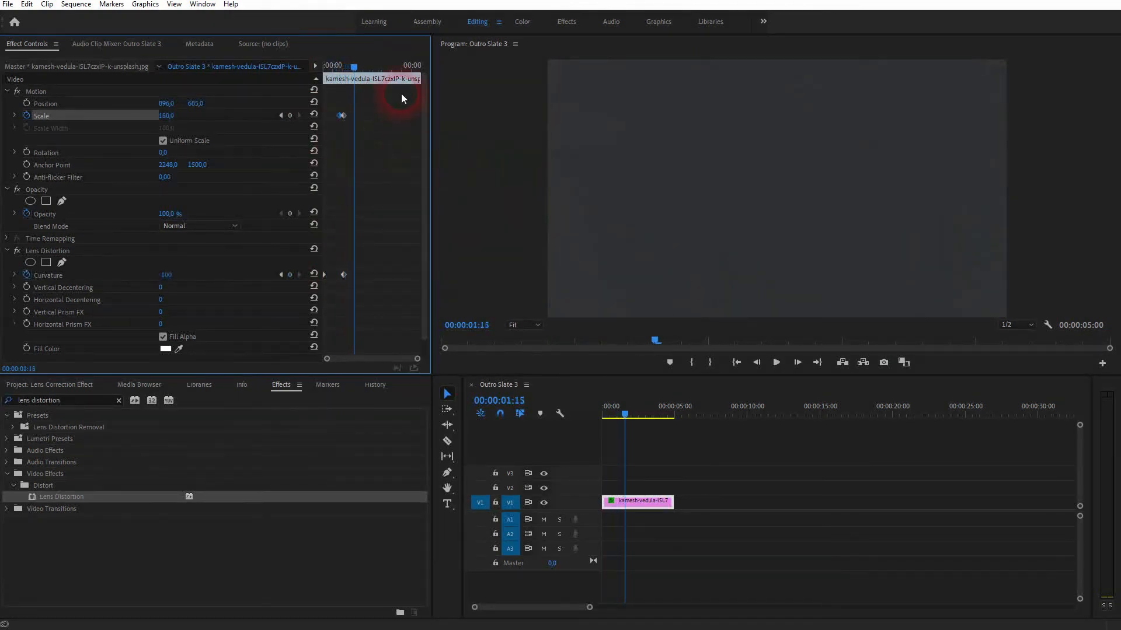
drag(350, 67, 324, 66)
key(space)
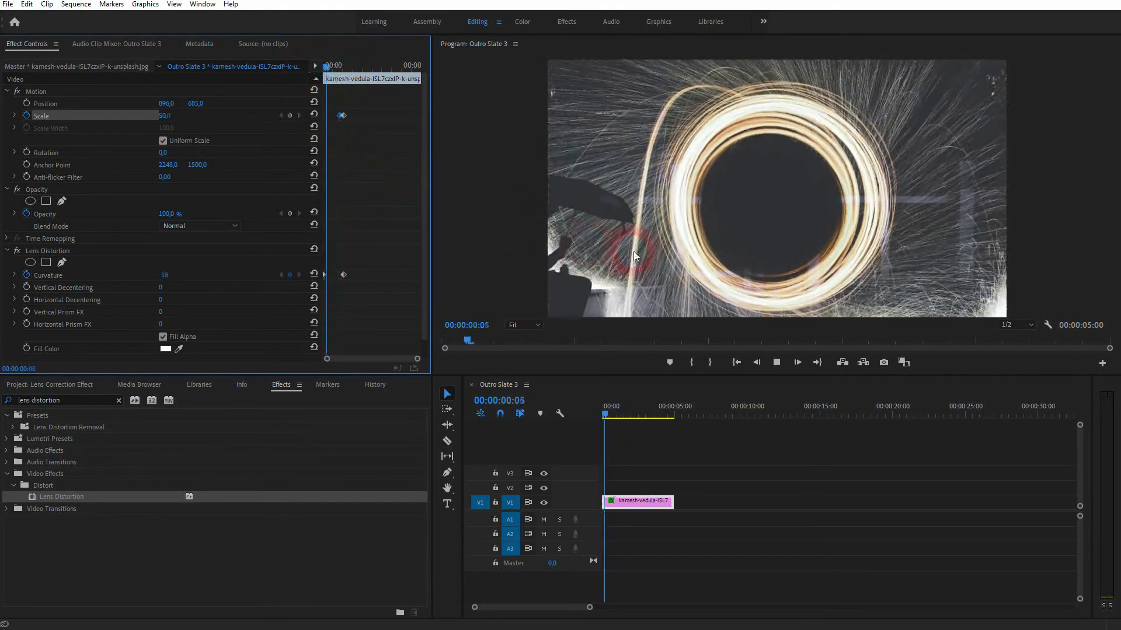
Step: Stop playback at 00:00:01:13, split the V1 image clip there and delete the part after the cut
key(space)
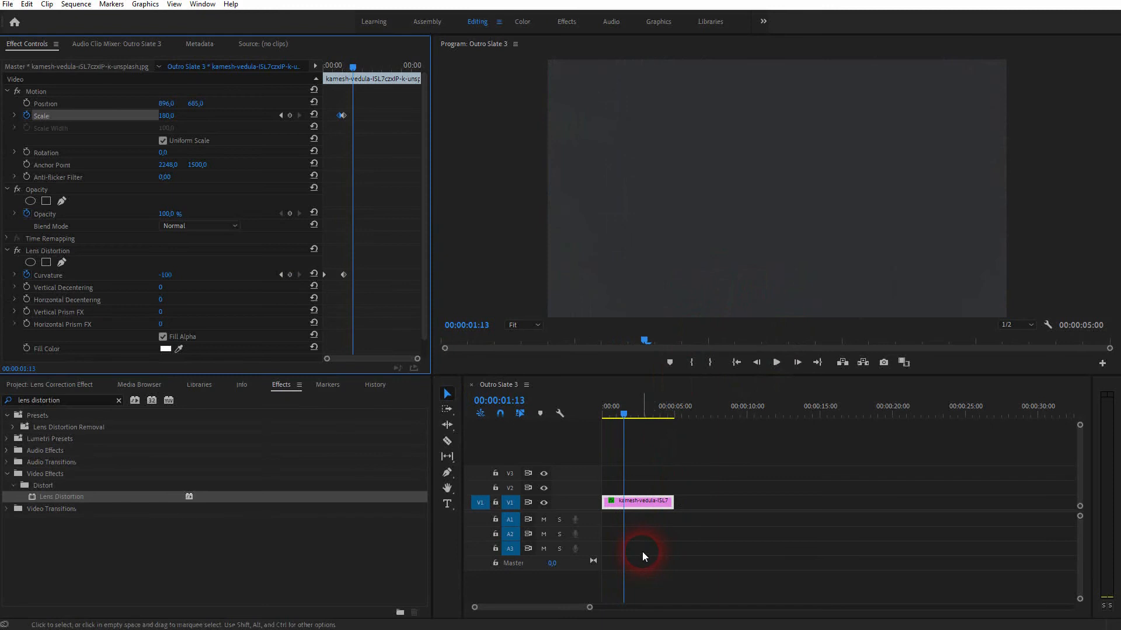
ctrl+click(624, 503)
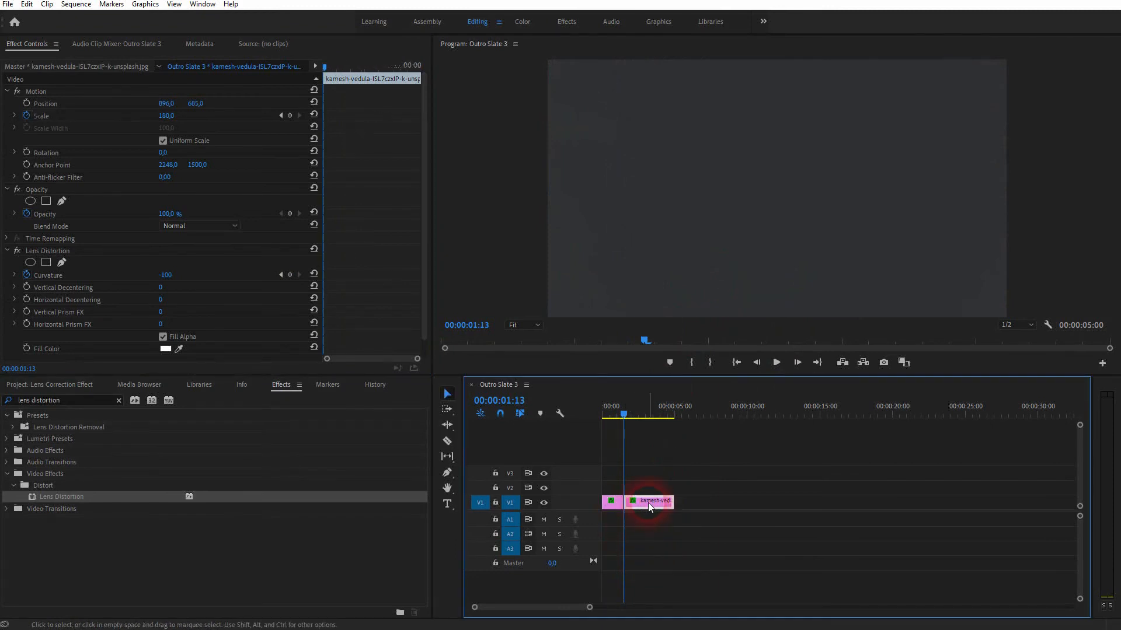
key(Delete)
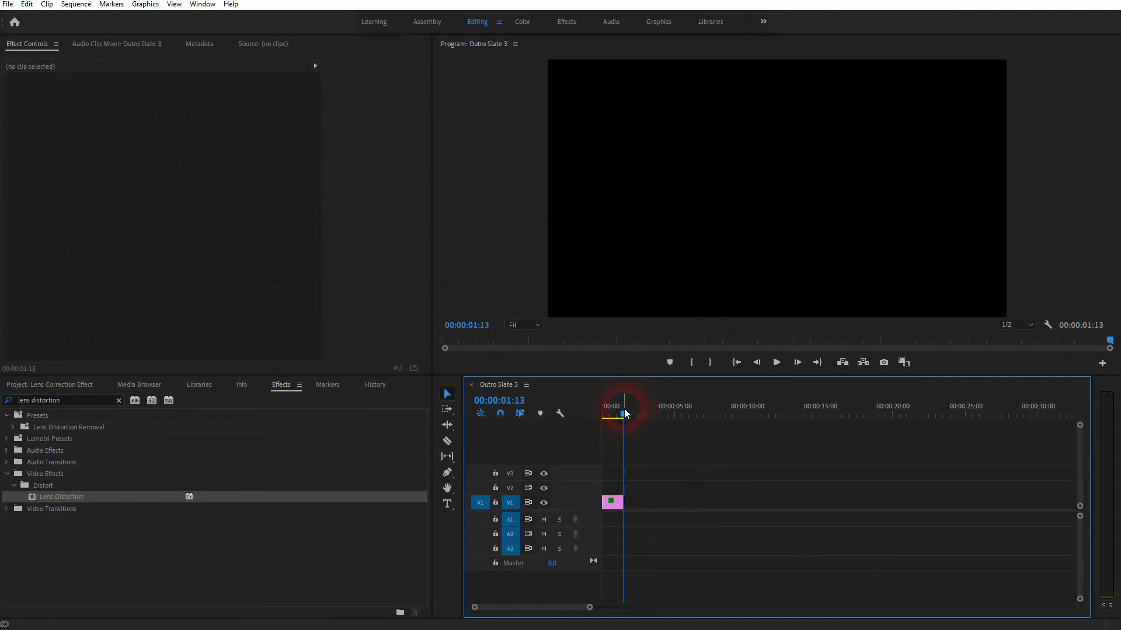
Step: Return to the first frame and play the trimmed clip on V1
drag(625, 413, 589, 415)
click(654, 463)
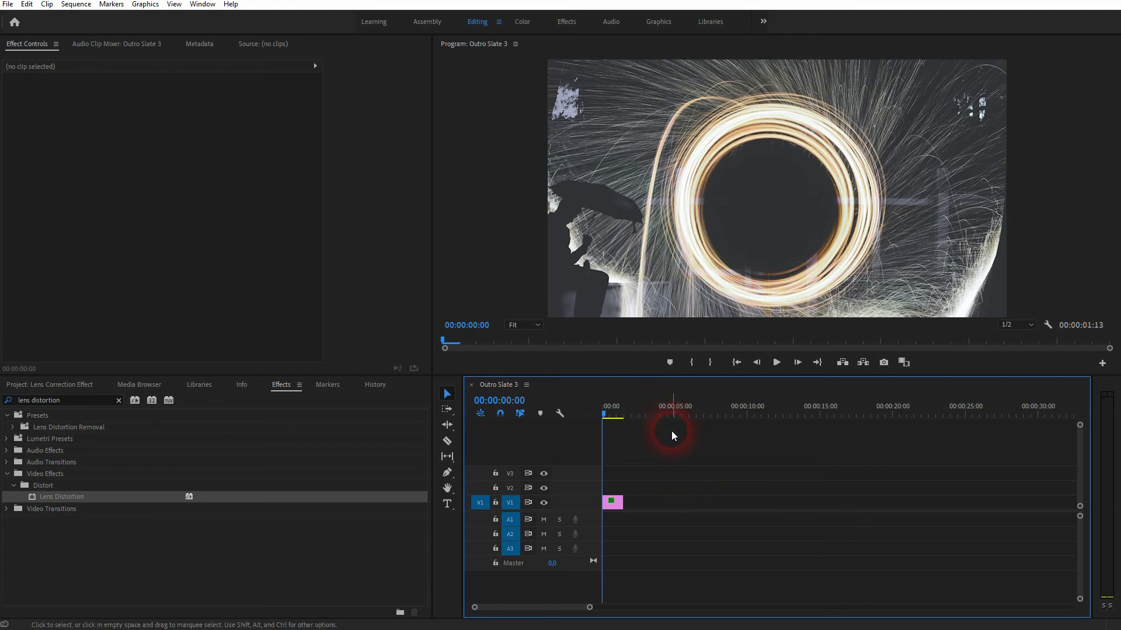
key(space)
key(space)
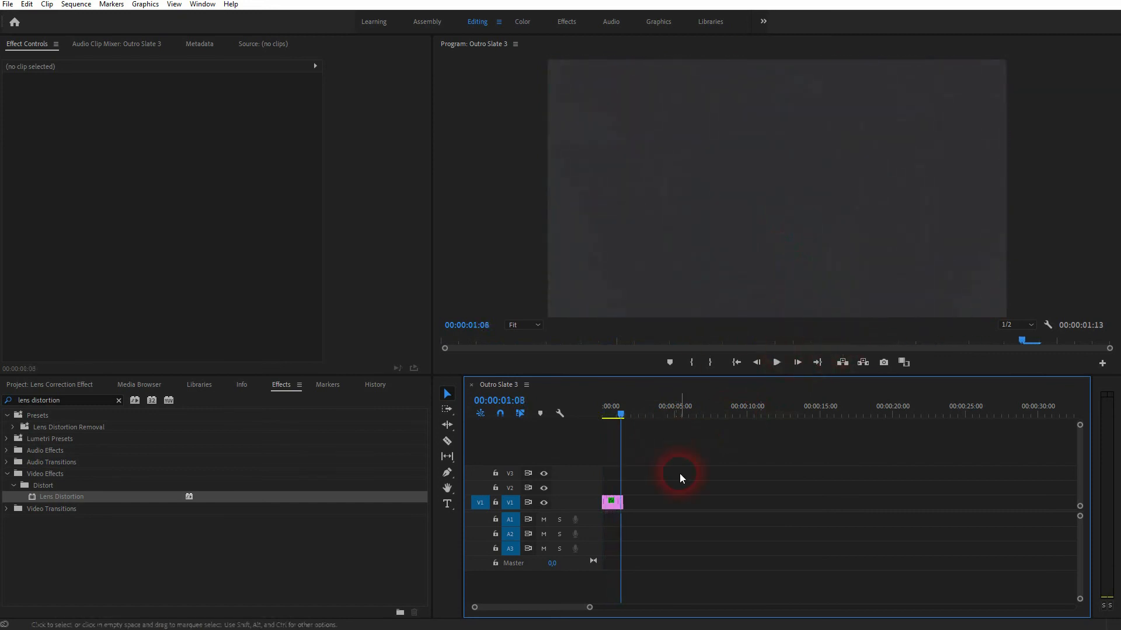